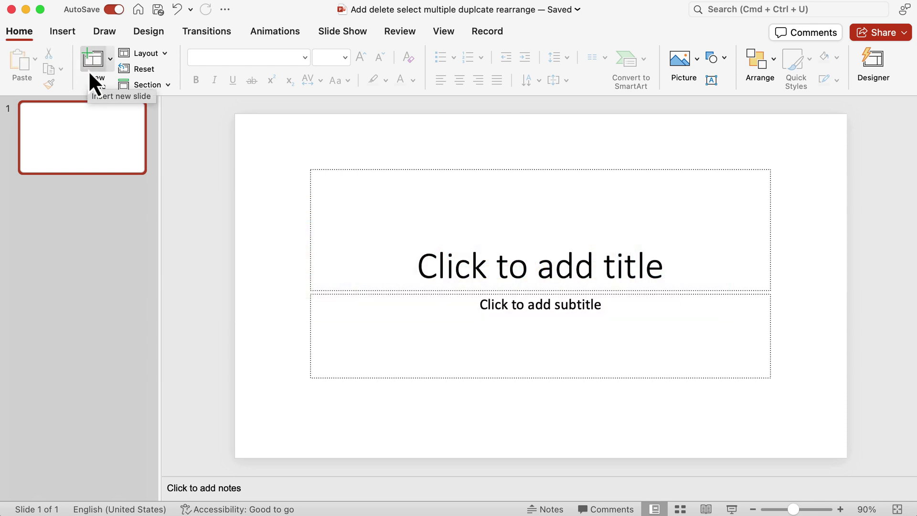
Step: Add three blank title-and-content slides after the title slide, making four slides
{"action": "left_click", "coordinate": [91, 72]}
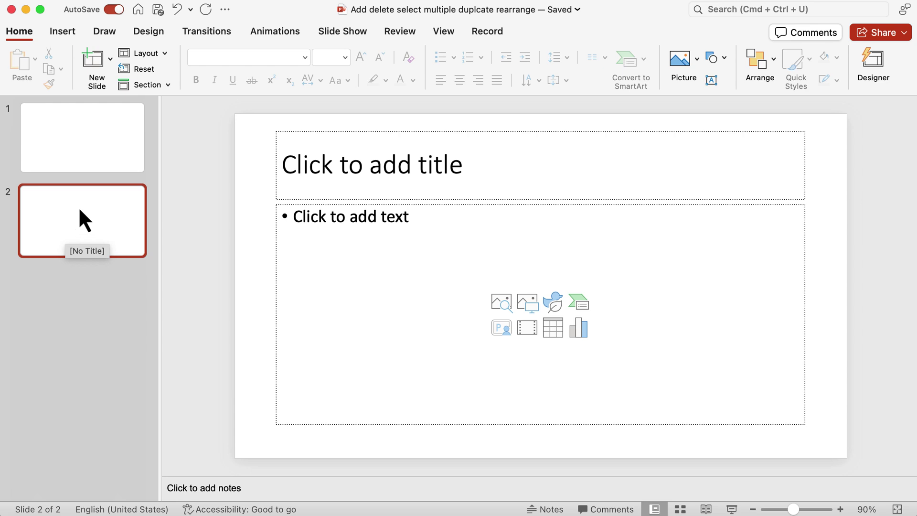
{"action": "left_click", "coordinate": [56, 221]}
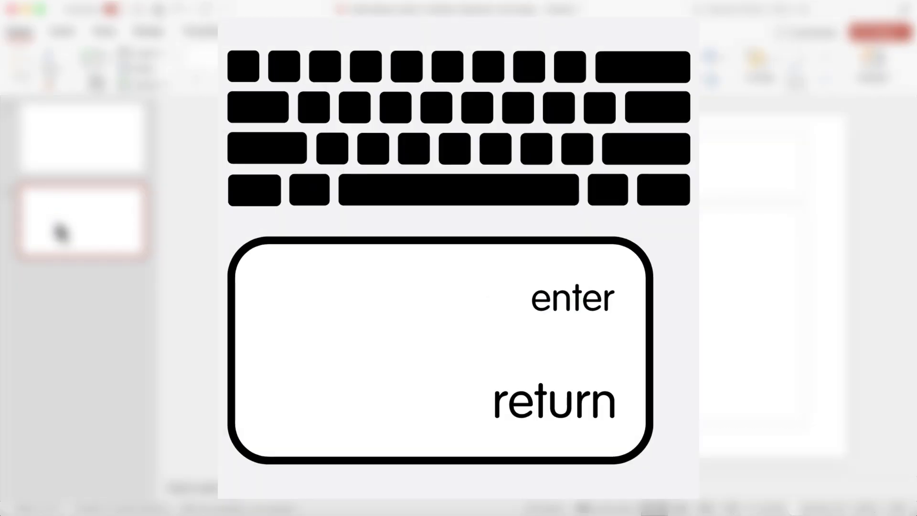
{"action": "key", "text": "Return"}
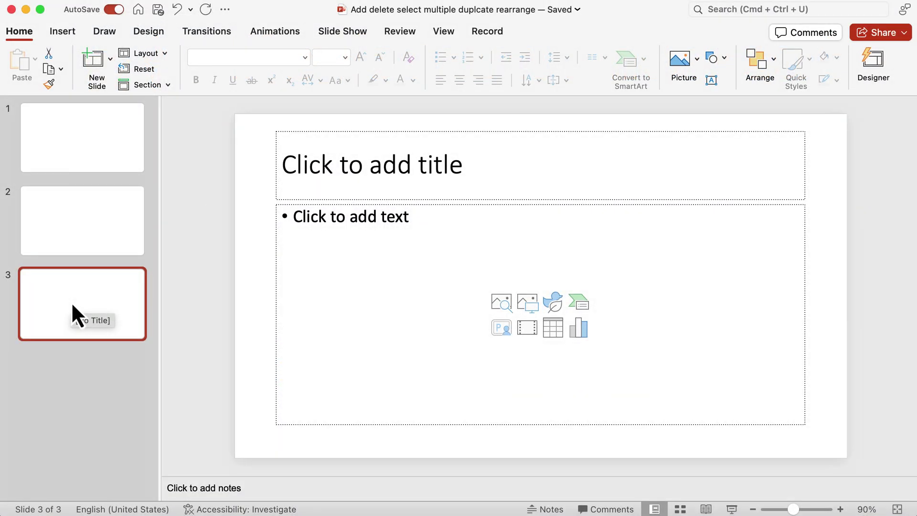
{"action": "key", "text": "ctrl+m"}
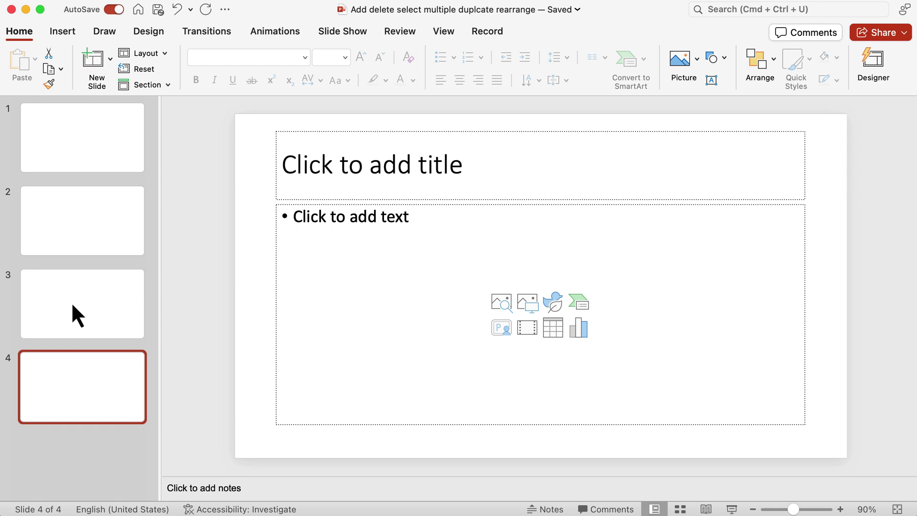
Step: Add a slide after slide 4 and another between slides 2 and 3, then select slide 5
{"action": "right_click", "coordinate": [47, 383]}
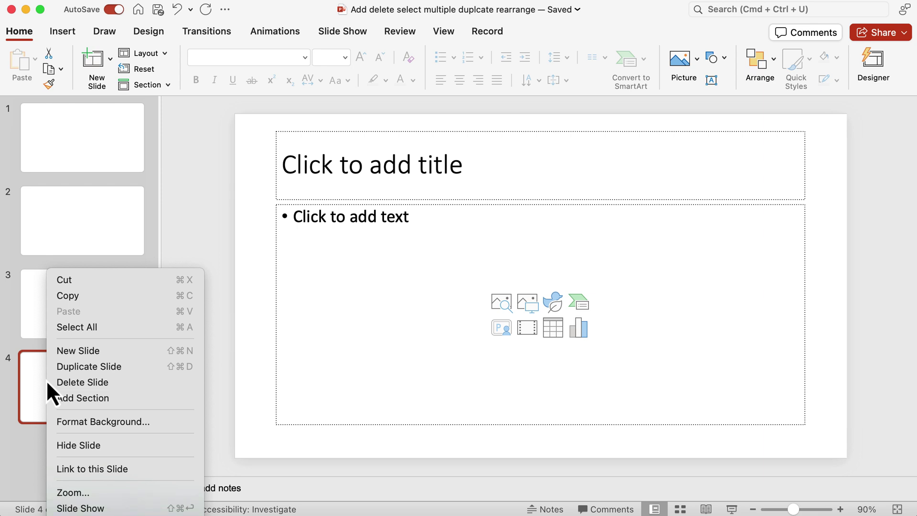
{"action": "left_click", "coordinate": [112, 354]}
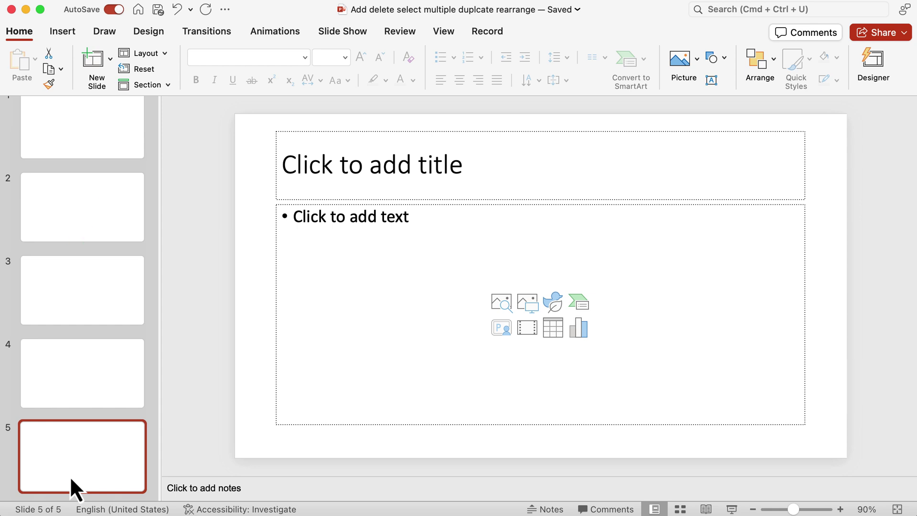
{"action": "left_click", "coordinate": [62, 250]}
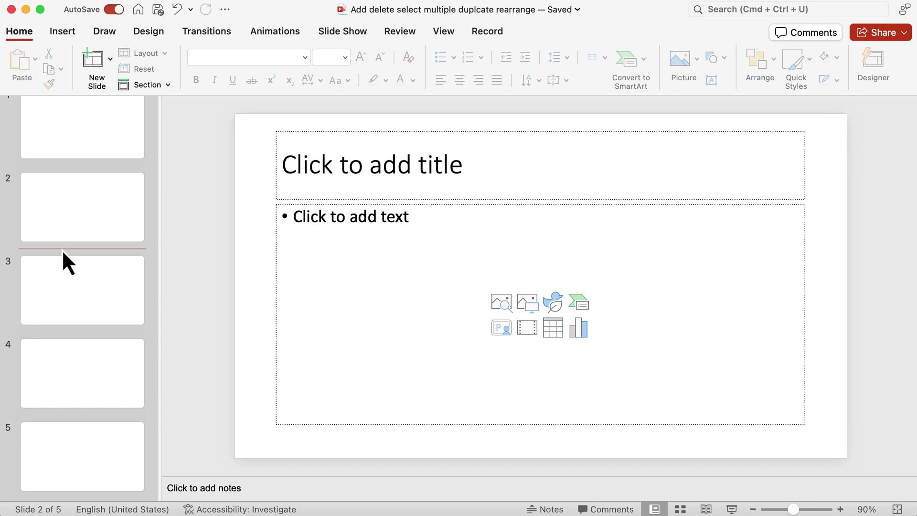
{"action": "key", "text": "Return"}
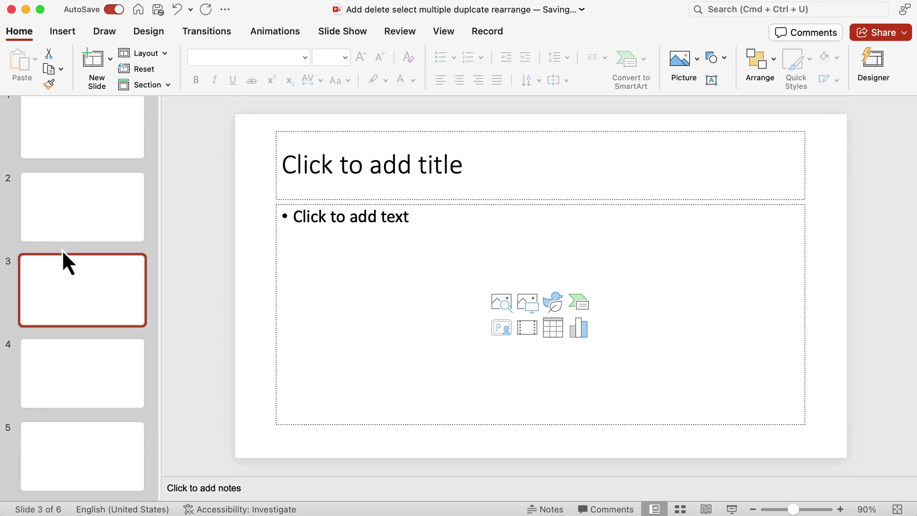
{"action": "left_click", "coordinate": [64, 454]}
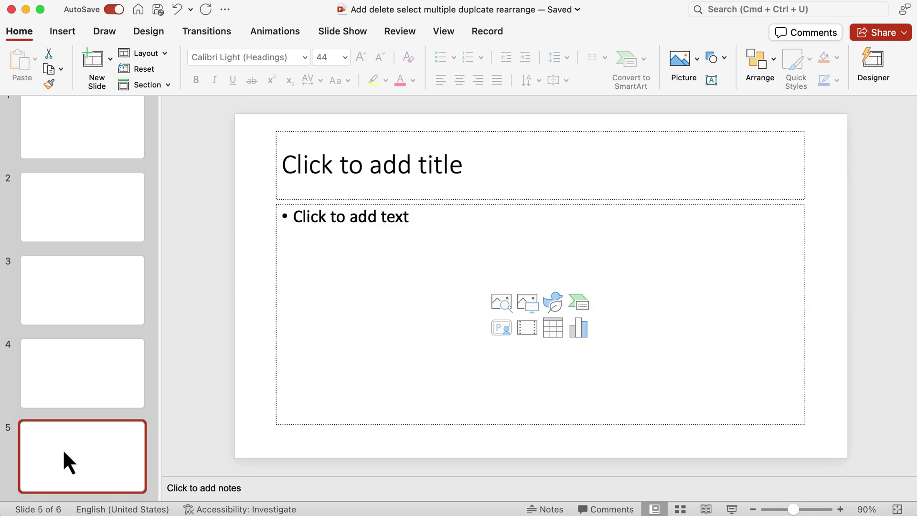
Step: Give slide 2 the title 'Slide 2'
{"action": "left_click", "coordinate": [52, 203]}
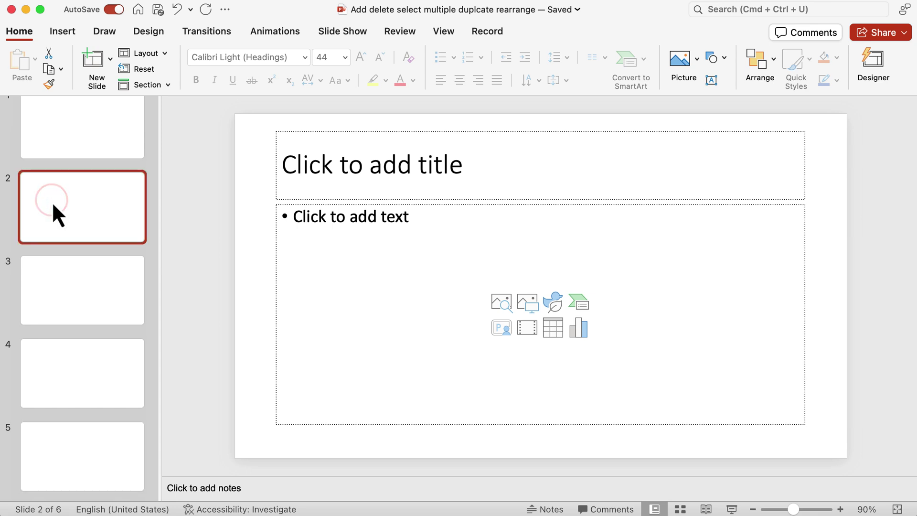
{"action": "left_click", "coordinate": [291, 166]}
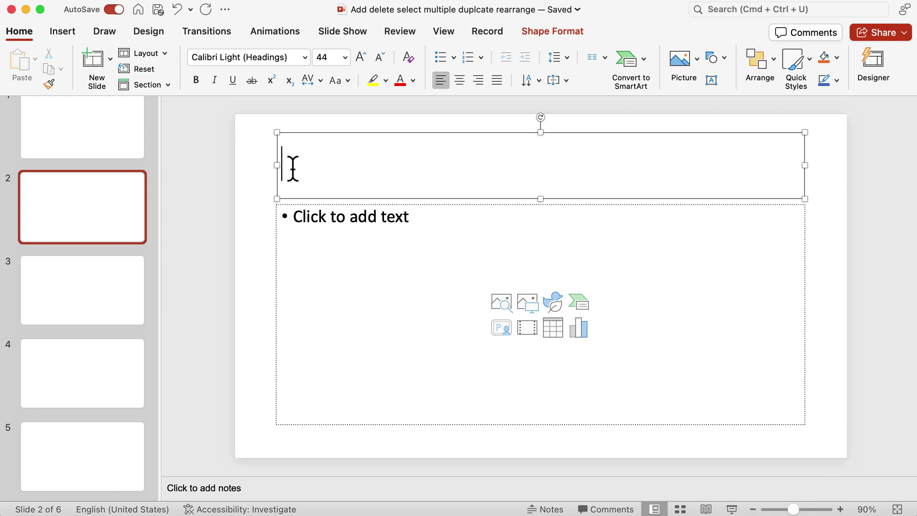
{"action": "type", "text": "Slide 2"}
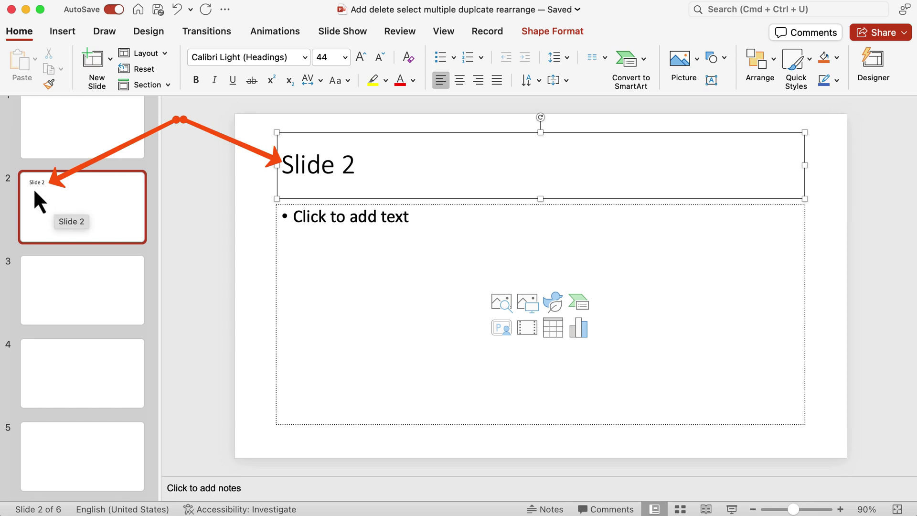
Step: Delete that slide, then title the new slide 2 'Slide 2'
{"action": "left_click", "coordinate": [63, 202]}
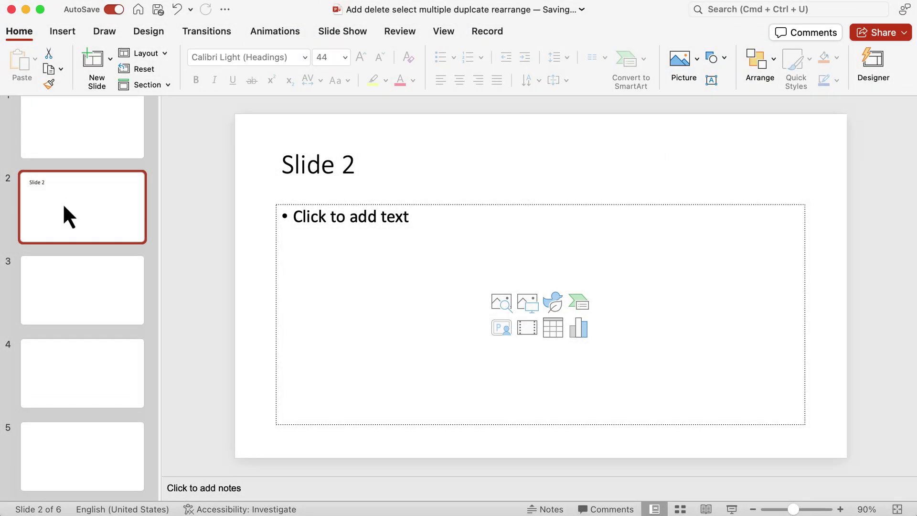
{"action": "key", "text": "Delete"}
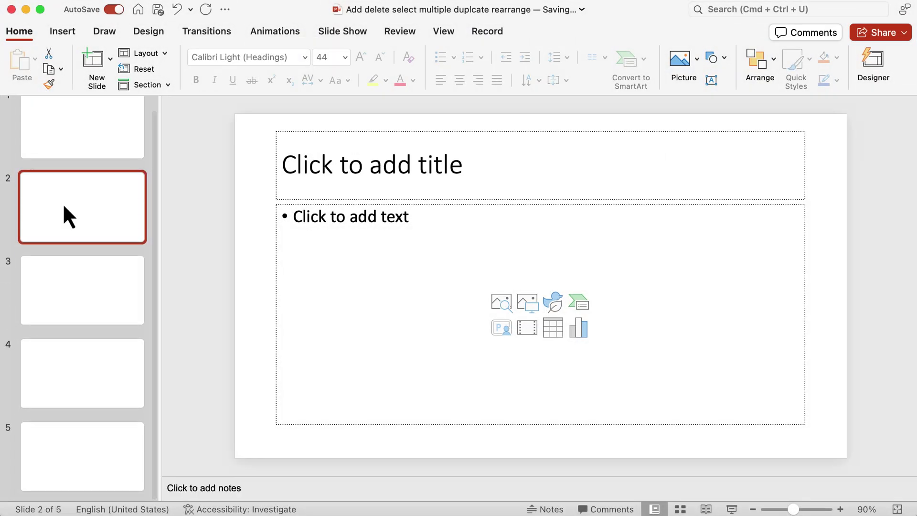
{"action": "left_click", "coordinate": [314, 171]}
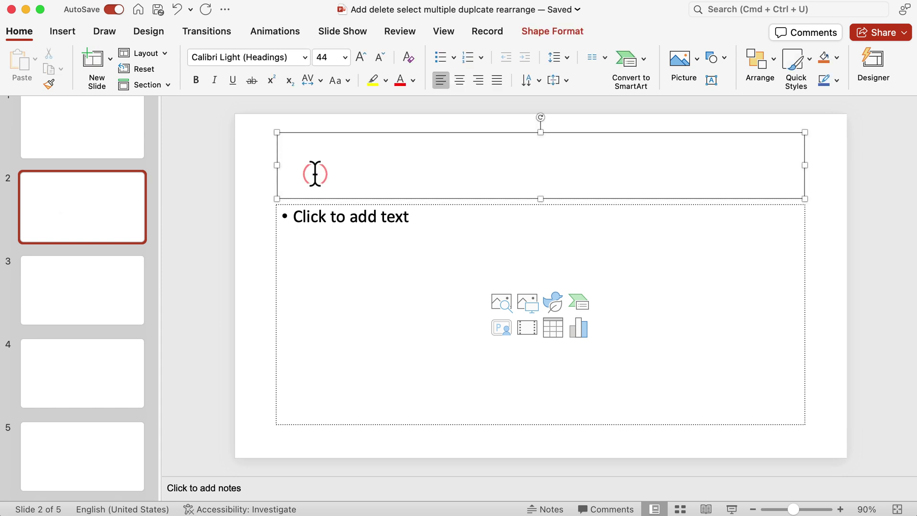
{"action": "type", "text": "Sl"}
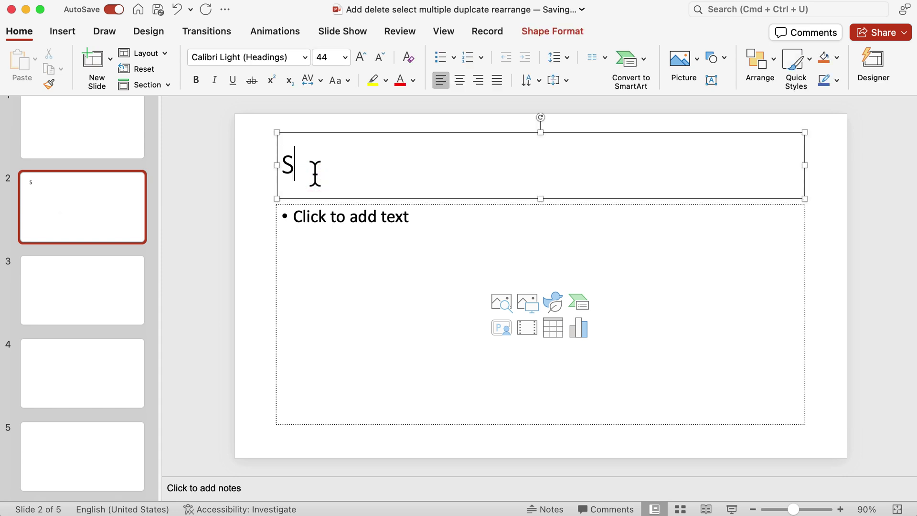
{"action": "type", "text": "ide 2"}
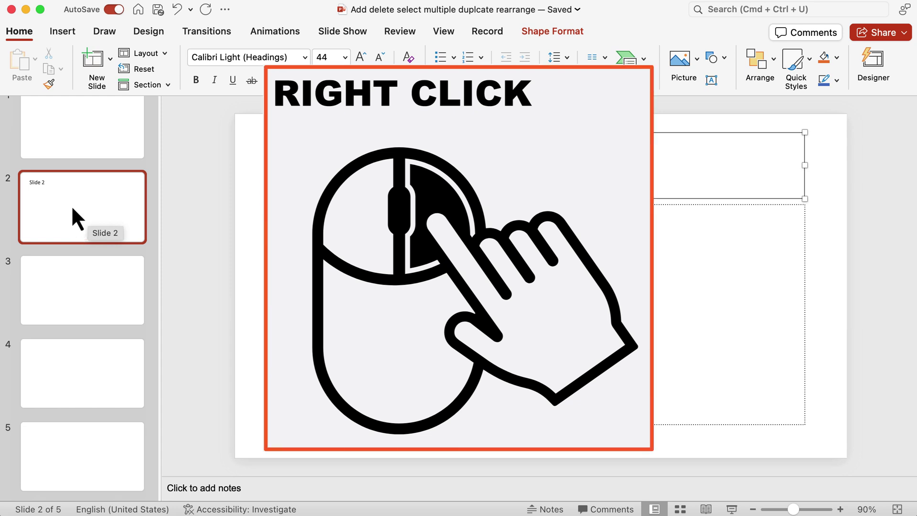
Step: Delete the slide titled 'Slide 2' using its thumbnail's context menu
{"action": "right_click", "coordinate": [72, 208]}
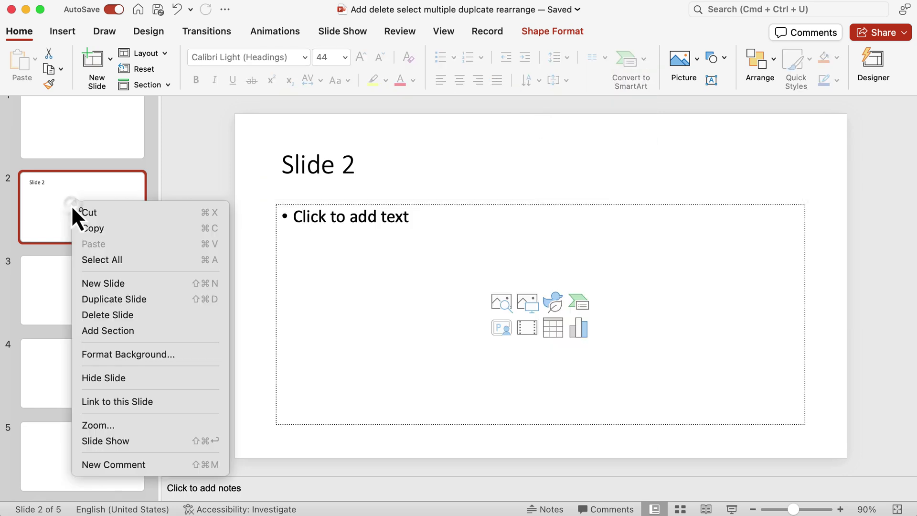
{"action": "left_click", "coordinate": [97, 316]}
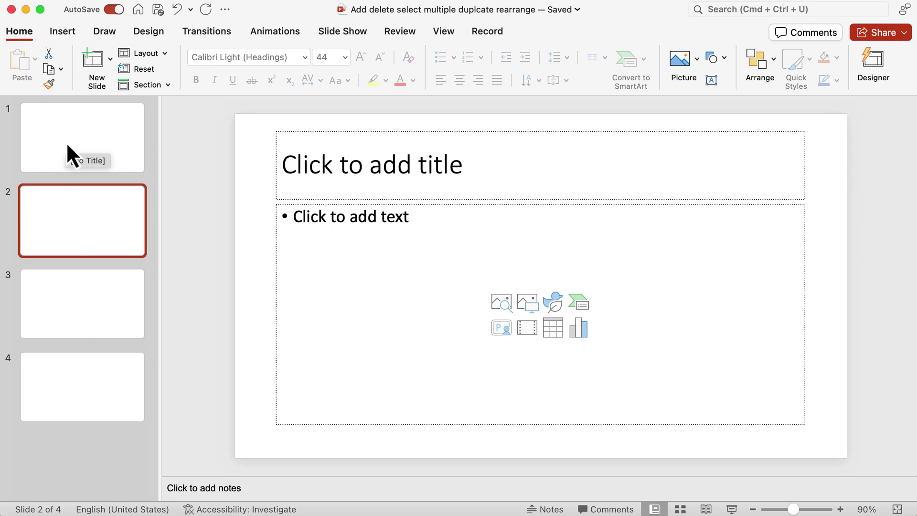
Step: Title the first slide 'Slide 1' and the second slide 'Slide 2'
{"action": "left_click", "coordinate": [134, 167]}
{"action": "left_click", "coordinate": [389, 247]}
{"action": "type", "text": "Slide 1"}
{"action": "key", "text": "Page_Down"}
{"action": "left_click", "coordinate": [348, 168]}
{"action": "type", "text": "Slide 2"}
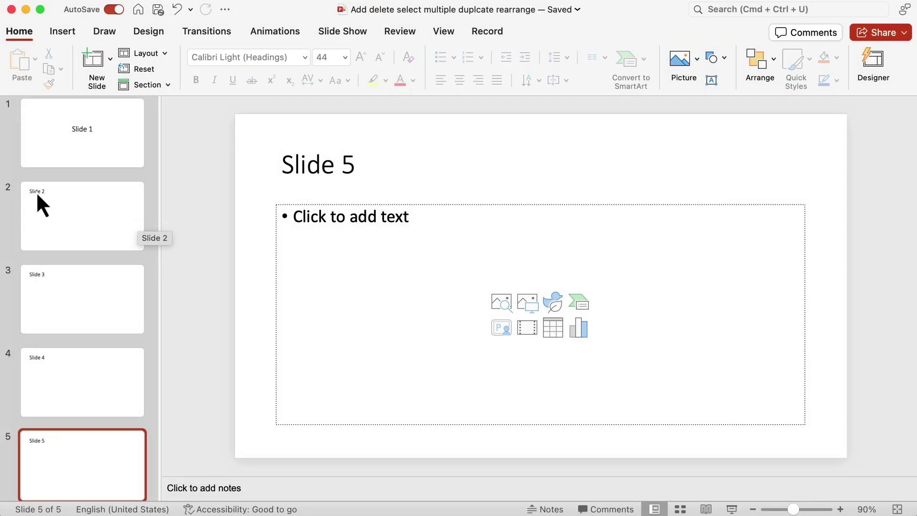
Step: Select slides 2 through 5, then slide 1 alone, then slides 2 and 4 together
{"action": "left_click", "coordinate": [46, 204]}
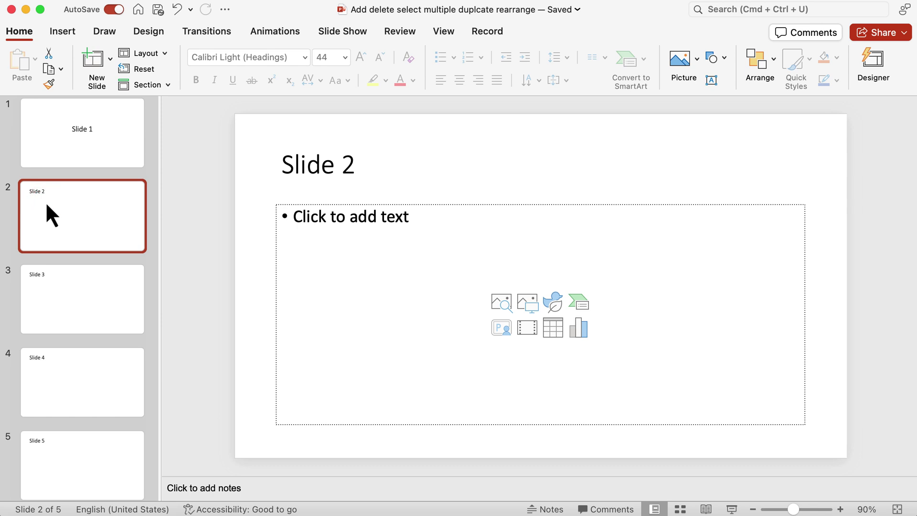
{"action": "left_click", "coordinate": [42, 473], "text": "shift"}
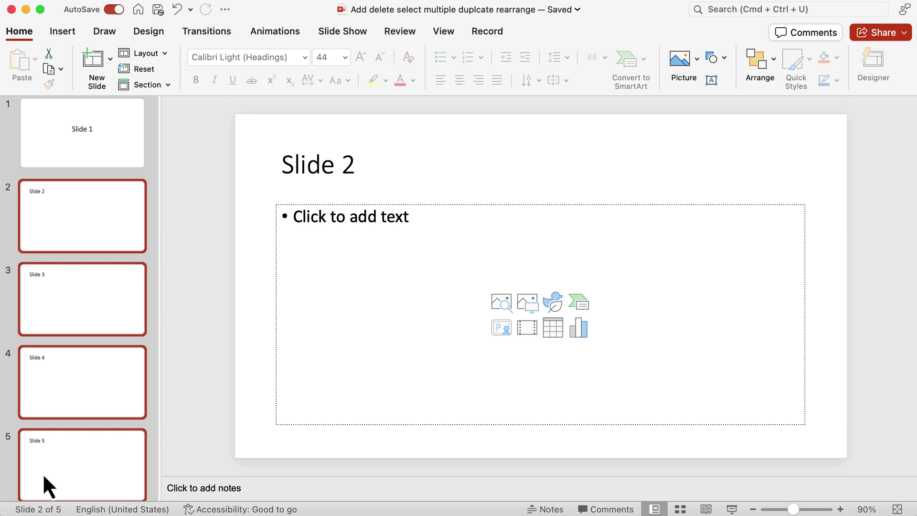
{"action": "left_click", "coordinate": [72, 137]}
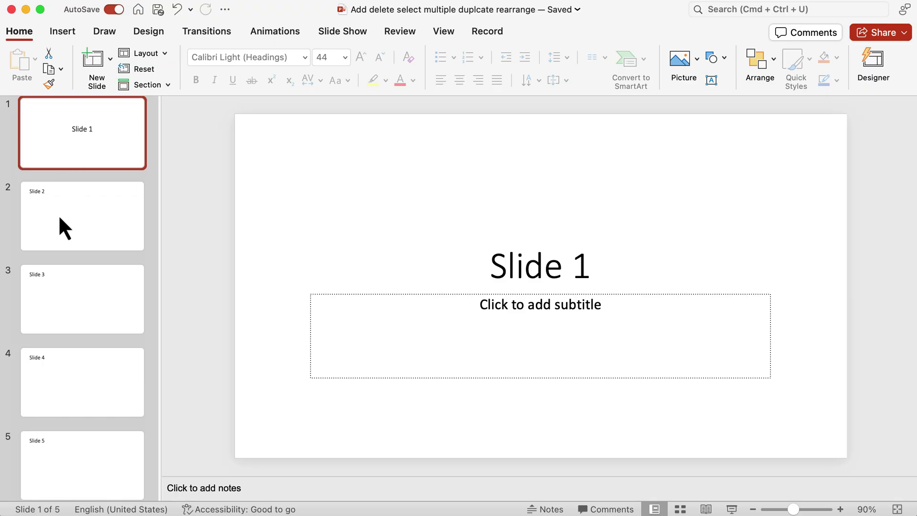
{"action": "left_click", "coordinate": [58, 214]}
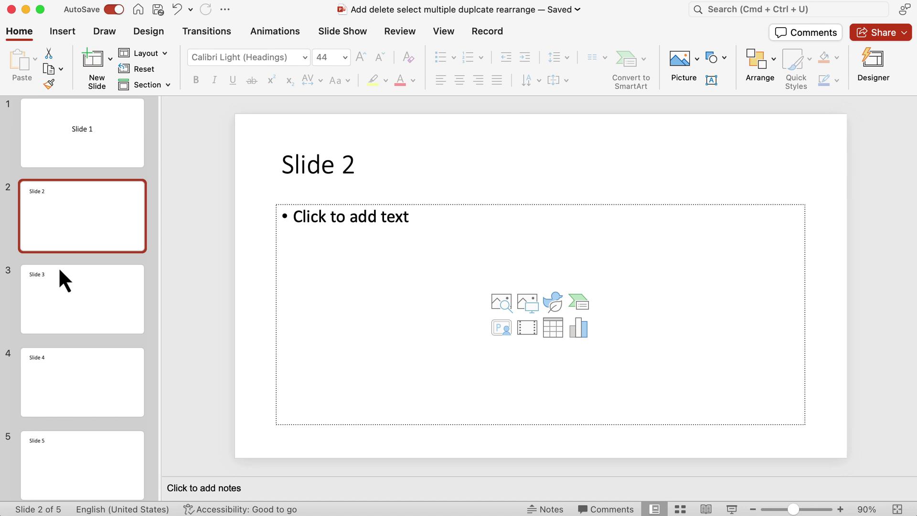
{"action": "left_click", "coordinate": [53, 385], "text": "super"}
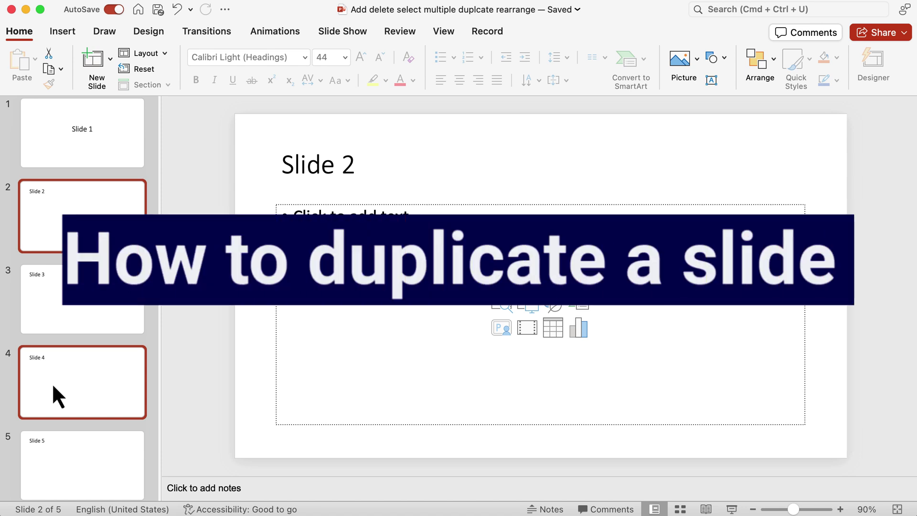
Step: Replace slide 2's title 'Slide 2' with 'Duplicate me'
{"action": "left_click", "coordinate": [63, 208]}
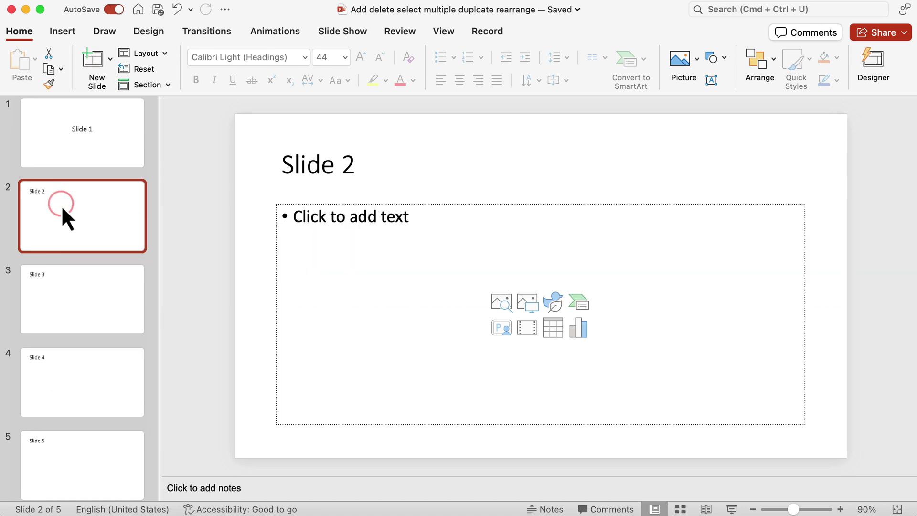
{"action": "left_click", "coordinate": [319, 165]}
{"action": "left_click_drag", "start_coordinate": [357, 166], "coordinate": [286, 159]}
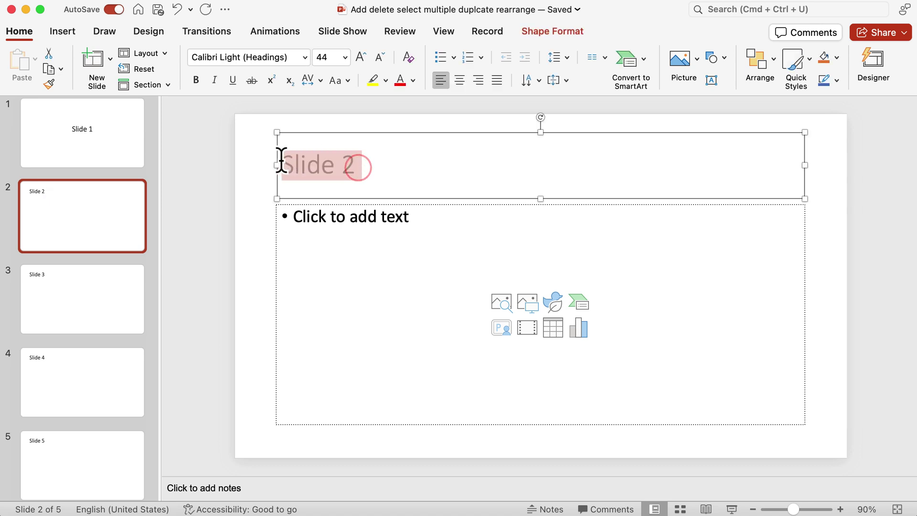
{"action": "type", "text": "Duplicate me"}
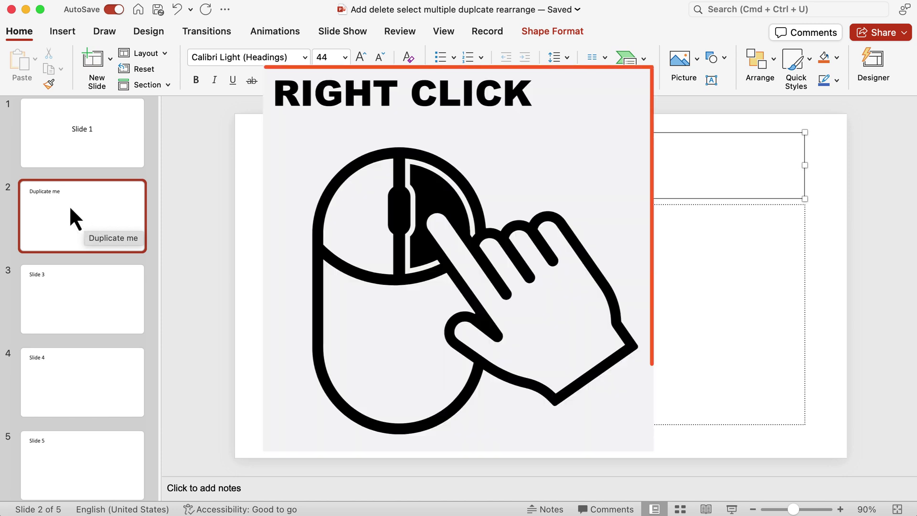
Step: Duplicate the 'Duplicate me' slide twice so slides 2, 3 and 4 share that title
{"action": "right_click", "coordinate": [69, 205]}
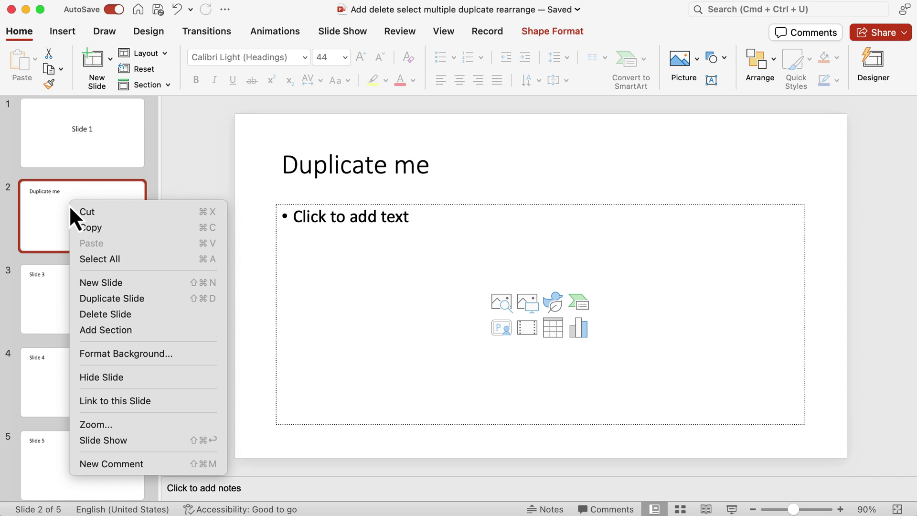
{"action": "left_click", "coordinate": [104, 303]}
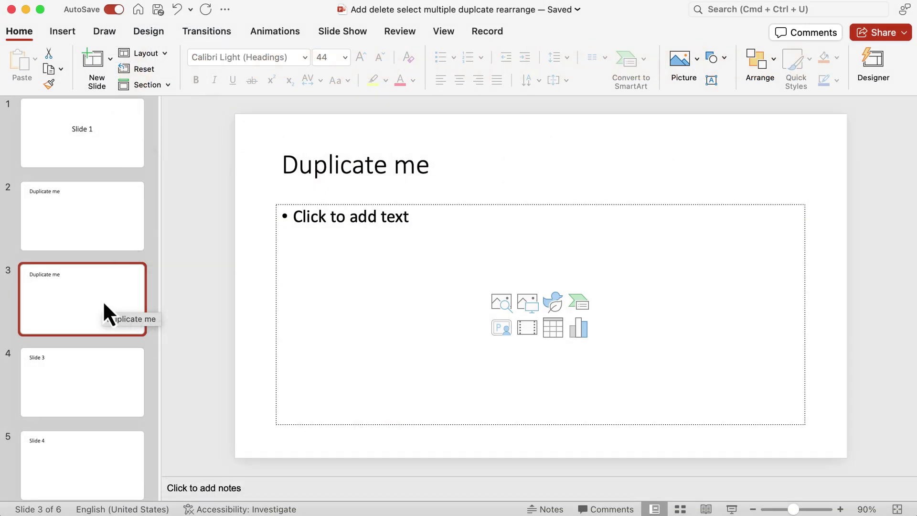
{"action": "key", "text": "super+shift+d"}
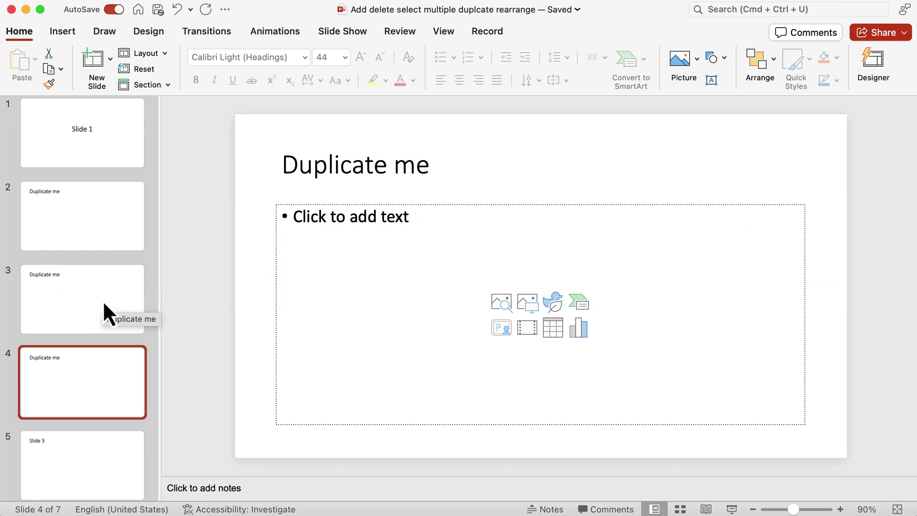
Step: Drag the 'Slide 3' slide up to second position, right after Slide 1
{"action": "left_click", "coordinate": [54, 451]}
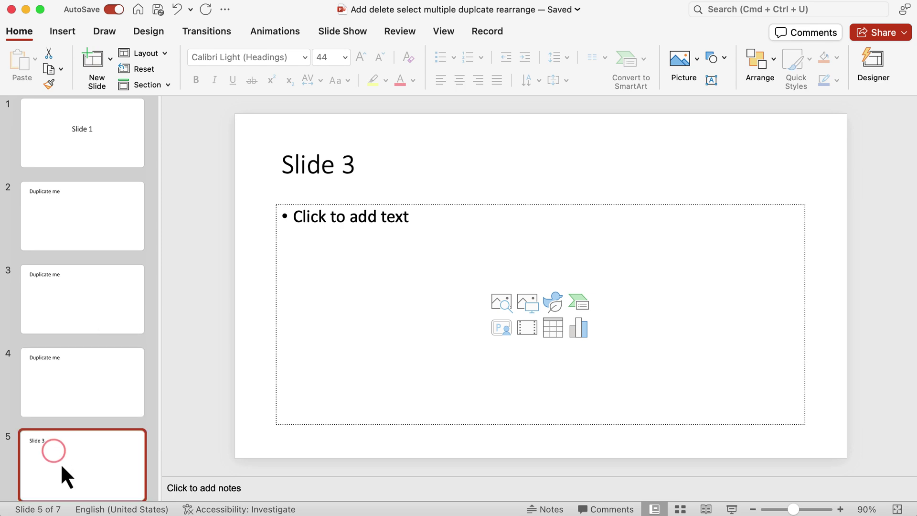
{"action": "left_click_drag", "start_coordinate": [60, 461], "coordinate": [60, 206]}
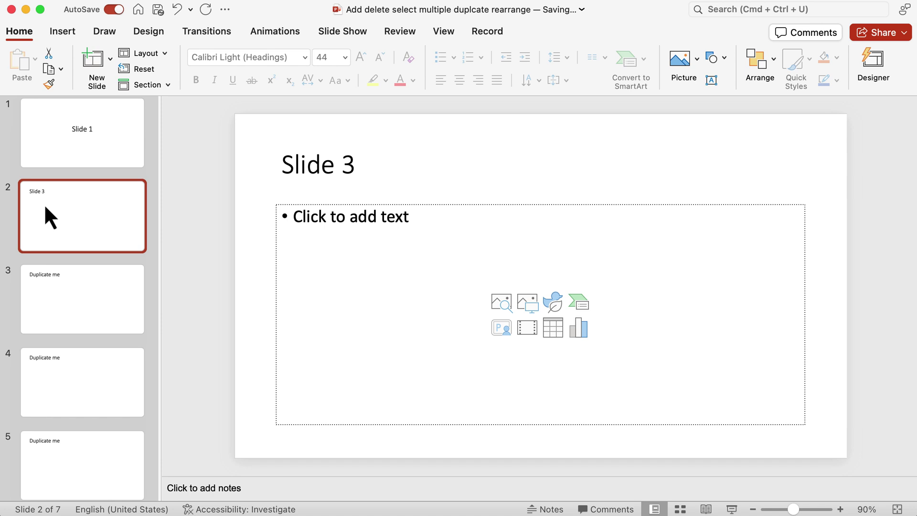